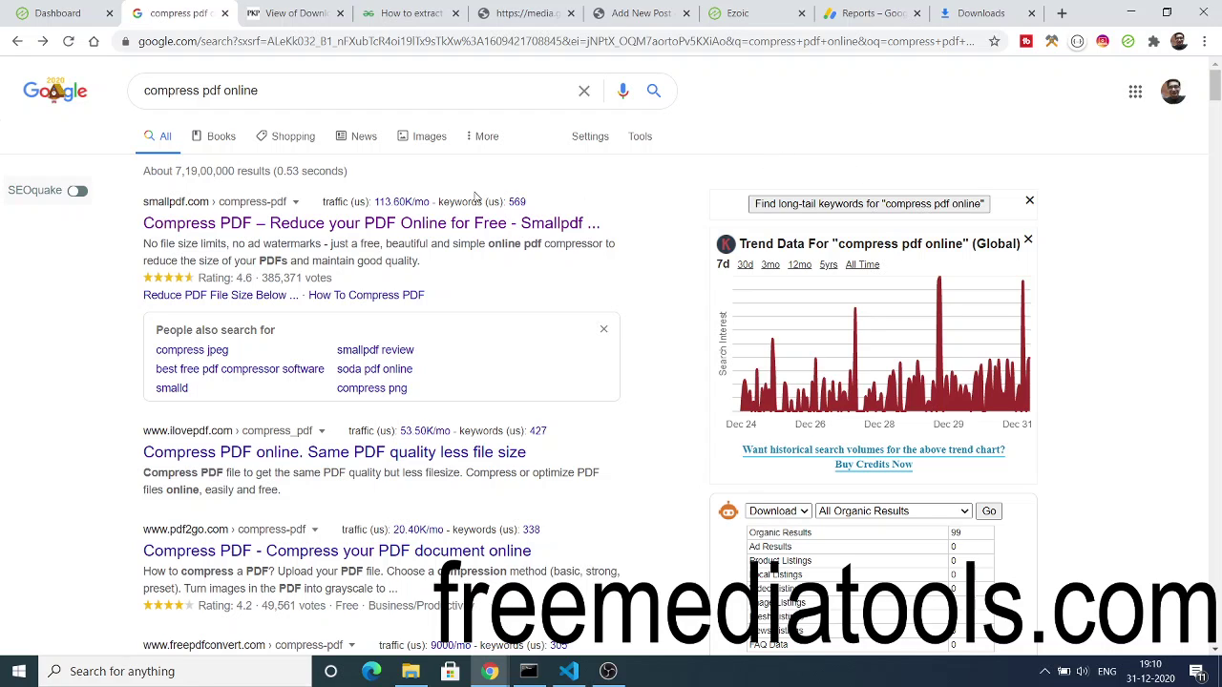
Replace the existing Google query with 'compres' to bring up search suggestions.
triple_click(273, 91)
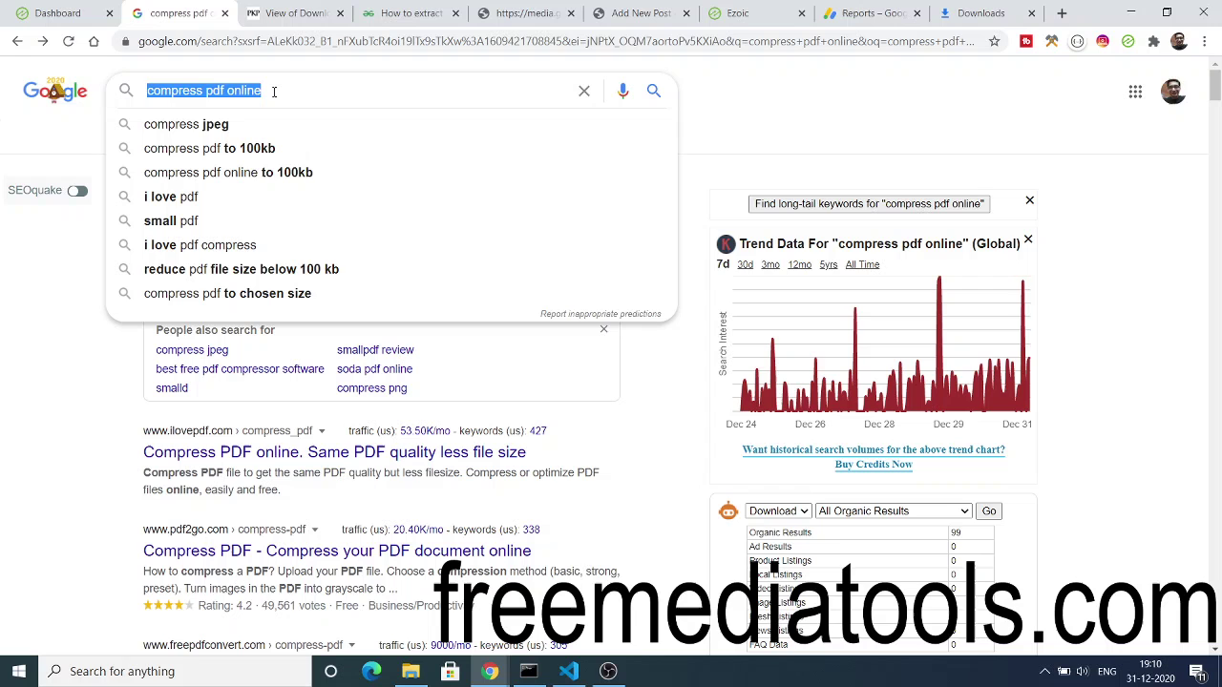
text(compres)
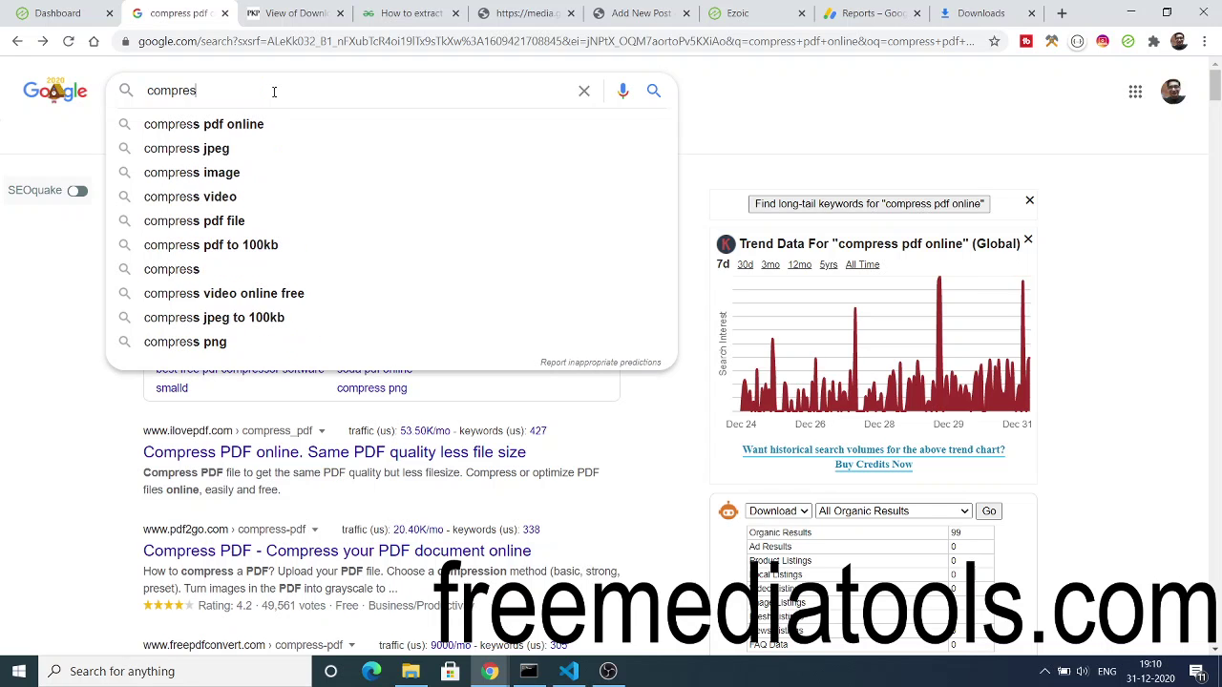
Search 'compress pdf online' and submit three Downloads PDFs together to Smallpdf's Compress tool.
click(273, 124)
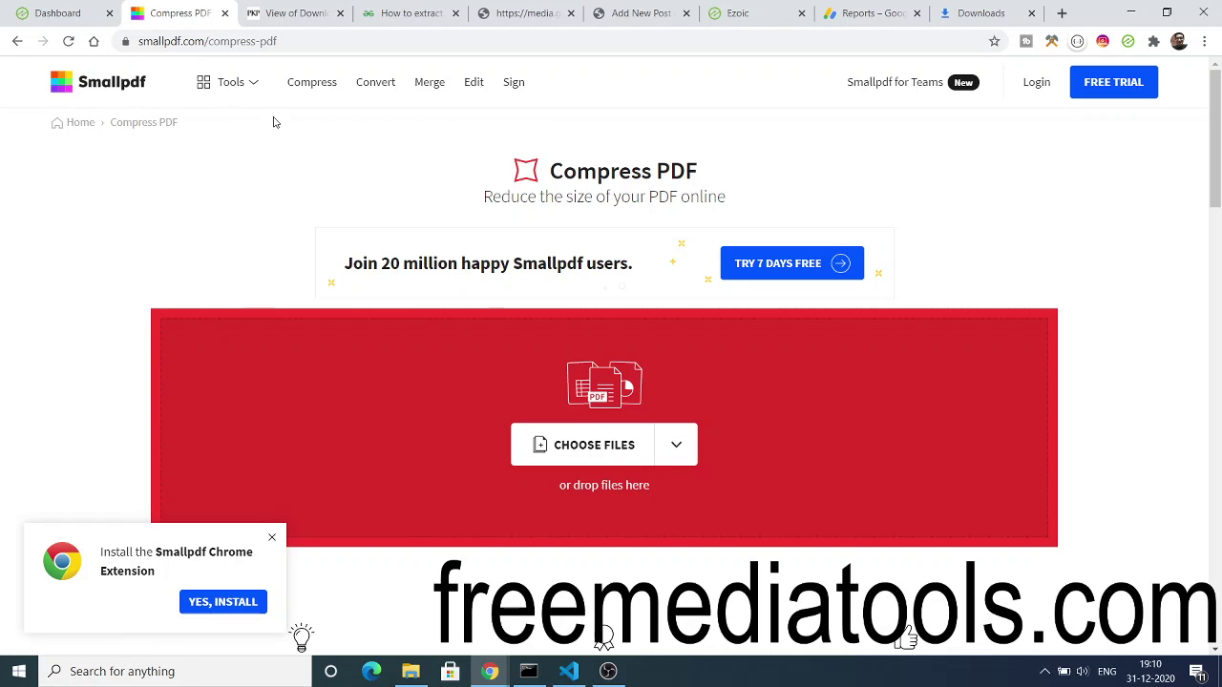
click(577, 442)
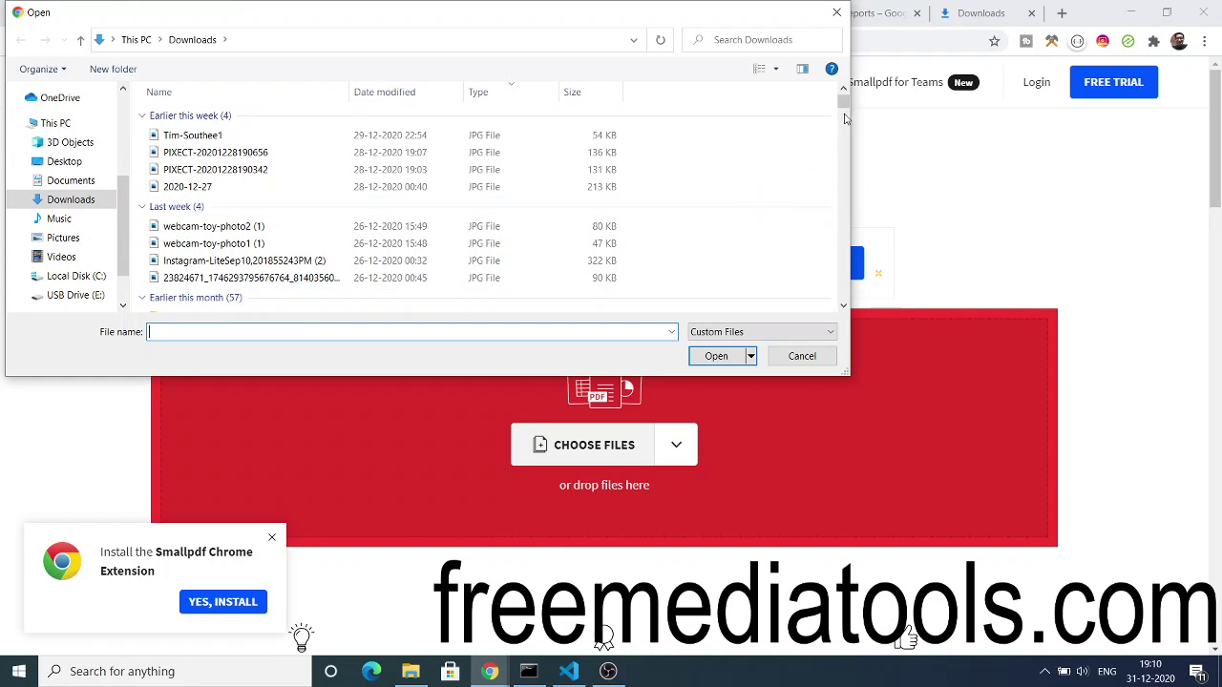
drag(844, 105, 844, 125)
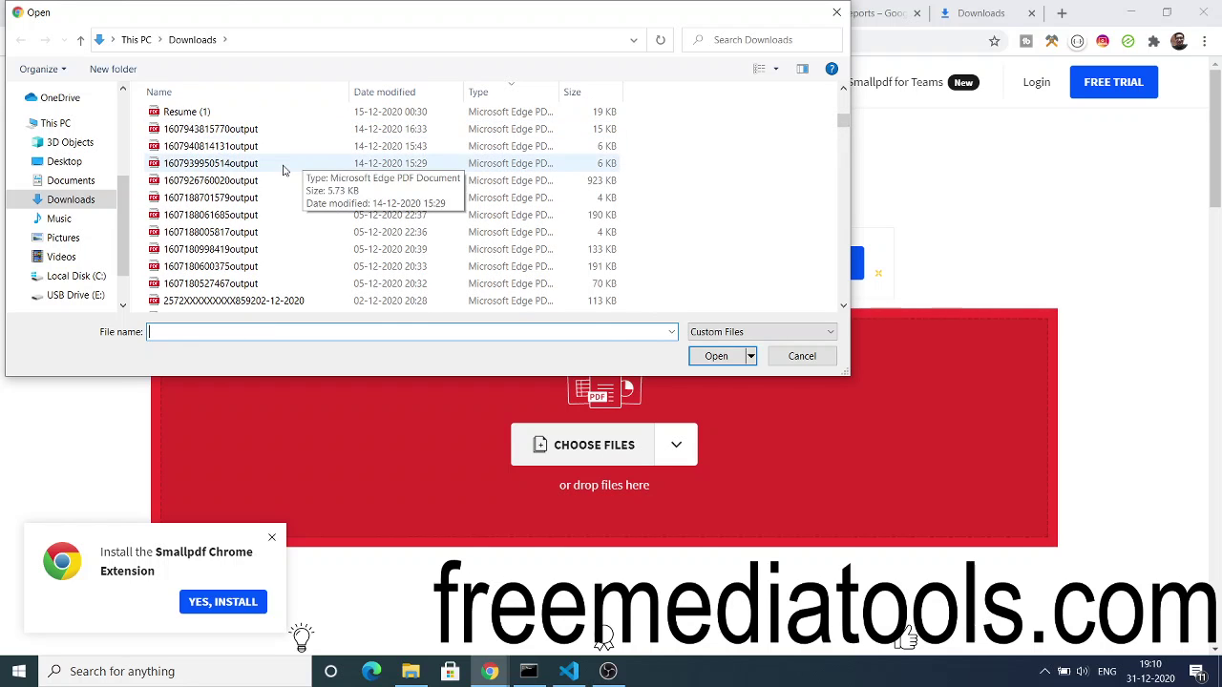
click(232, 188)
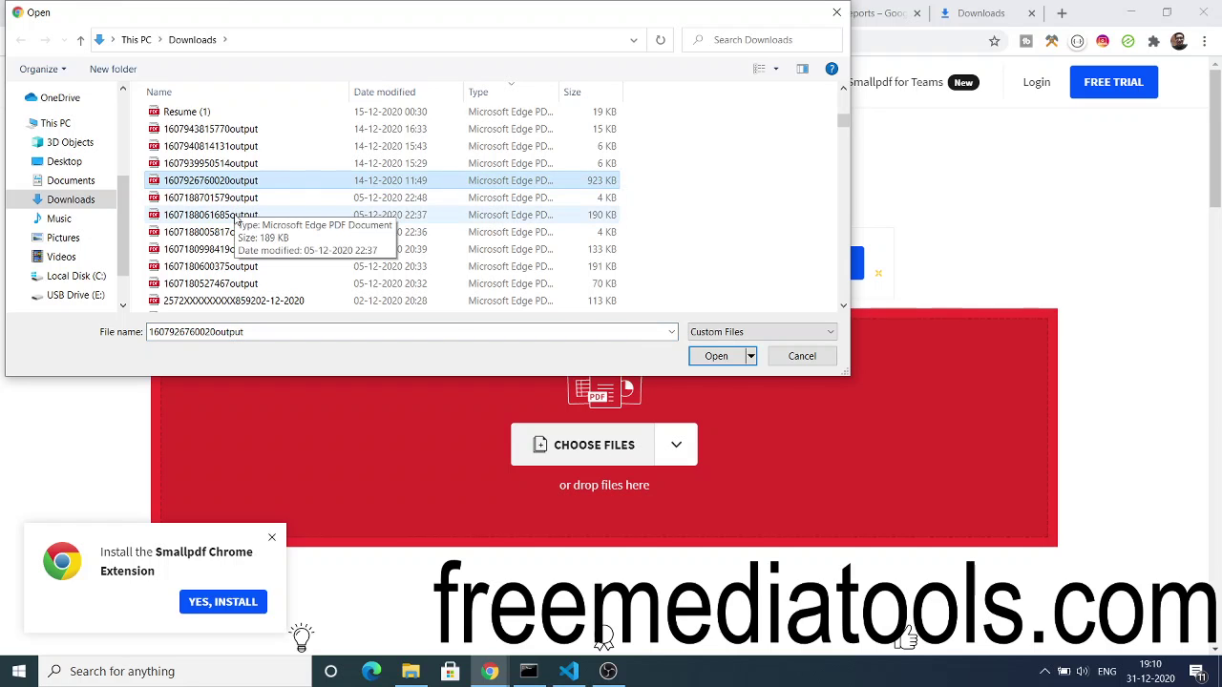
shift+click(236, 216)
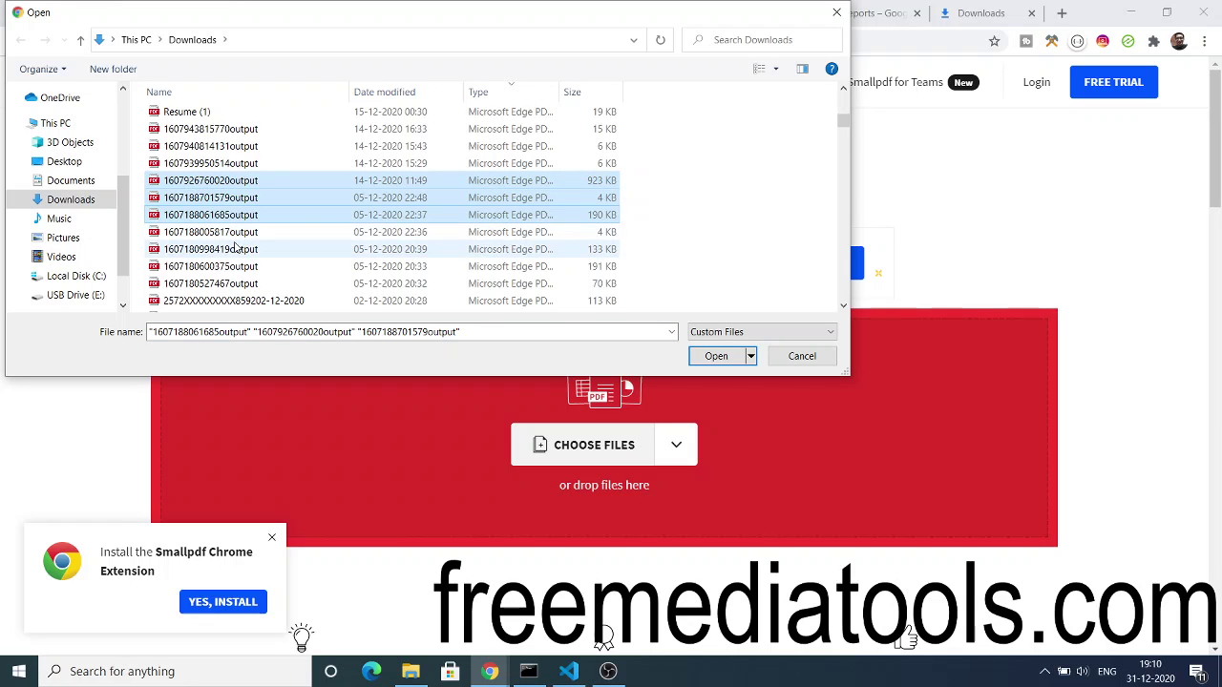
shift+click(236, 249)
key(Return)
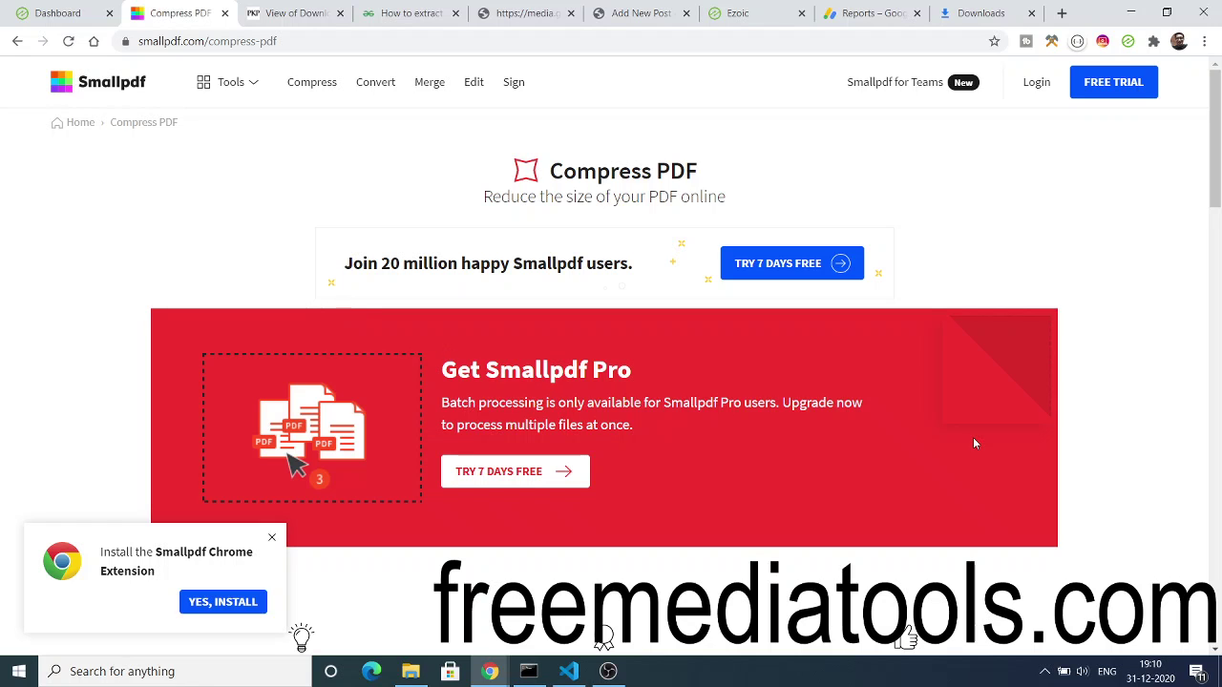
scroll(1216, 200, down, 1)
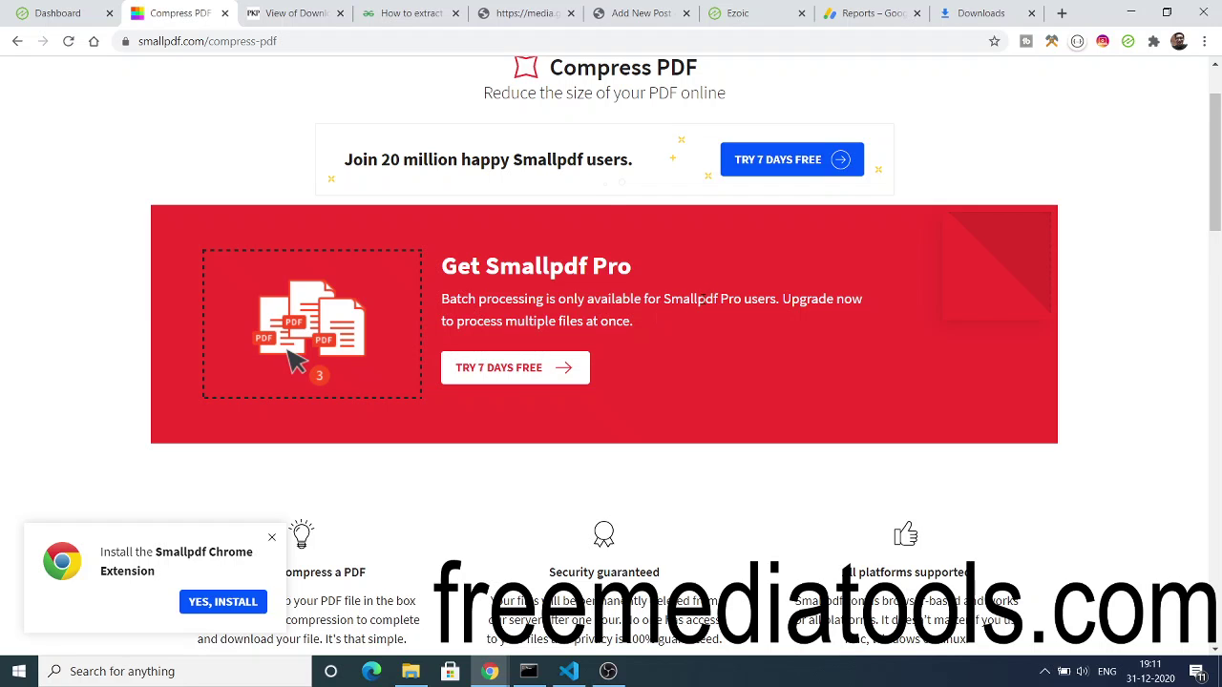
click(480, 41)
key(Return)
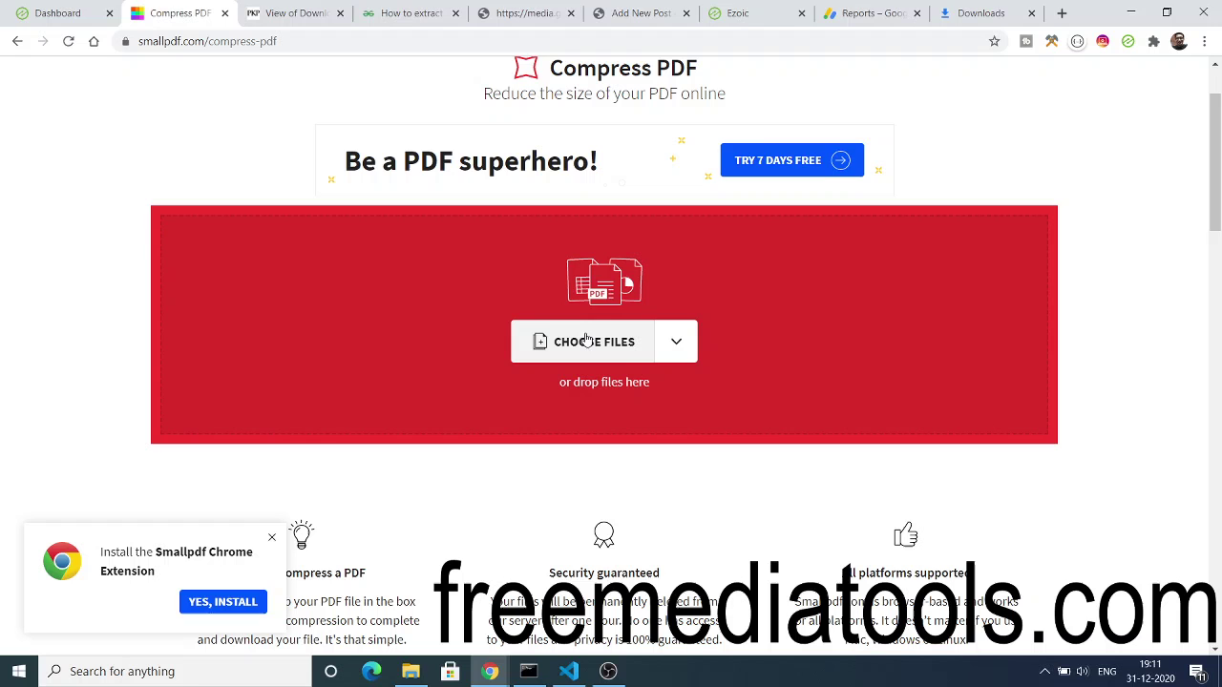
click(587, 337)
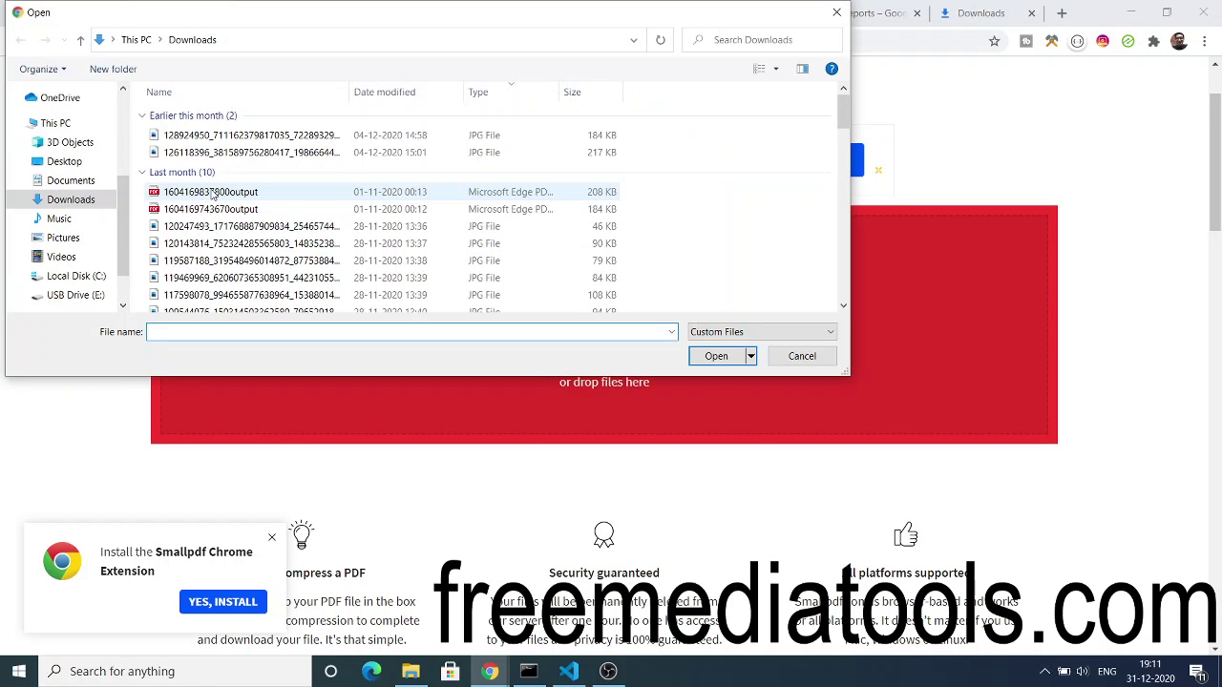
drag(843, 120, 843, 120)
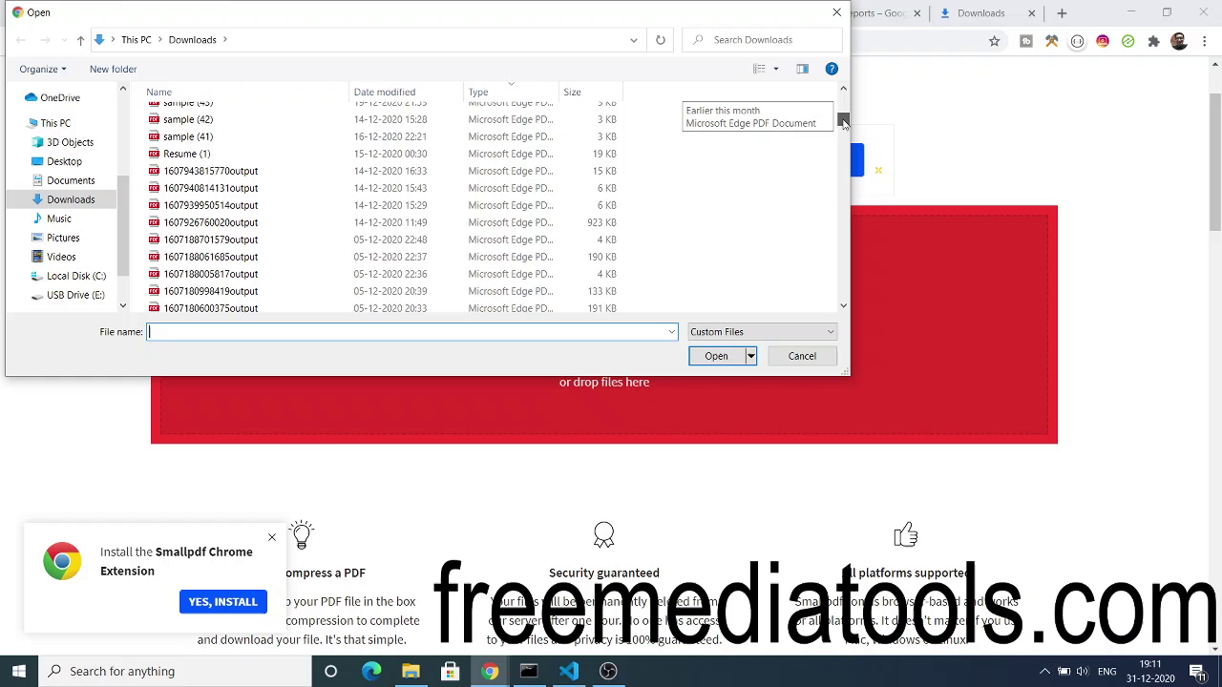
double_click(215, 225)
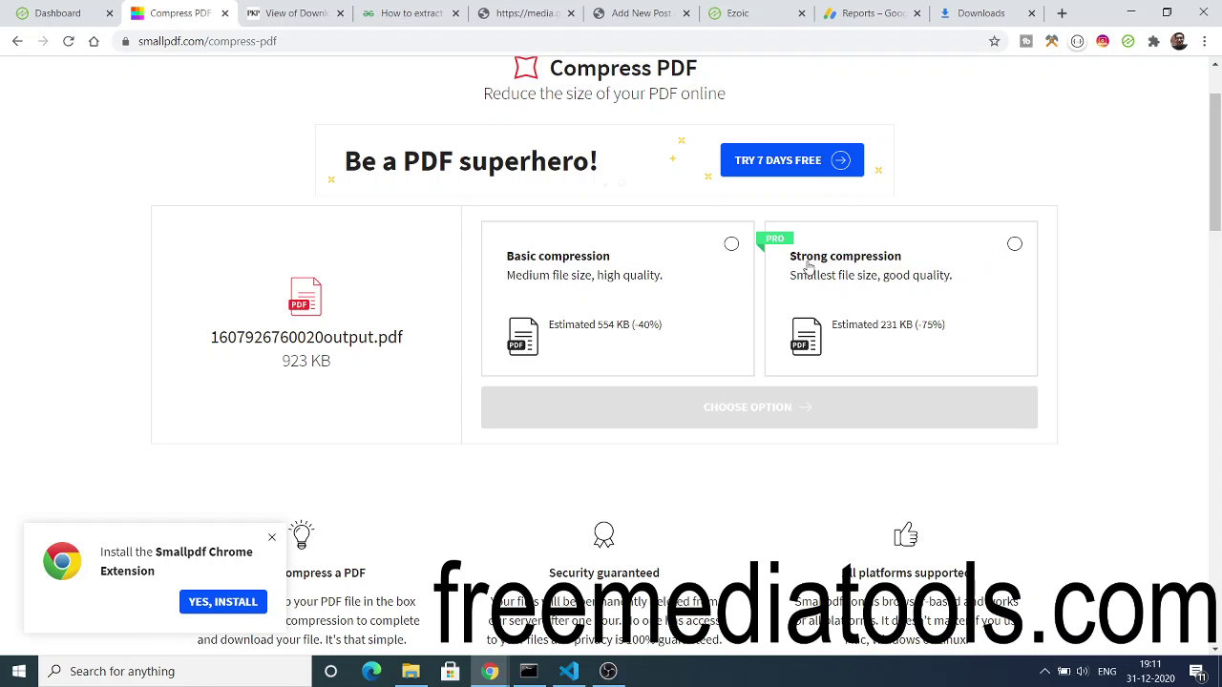
click(731, 246)
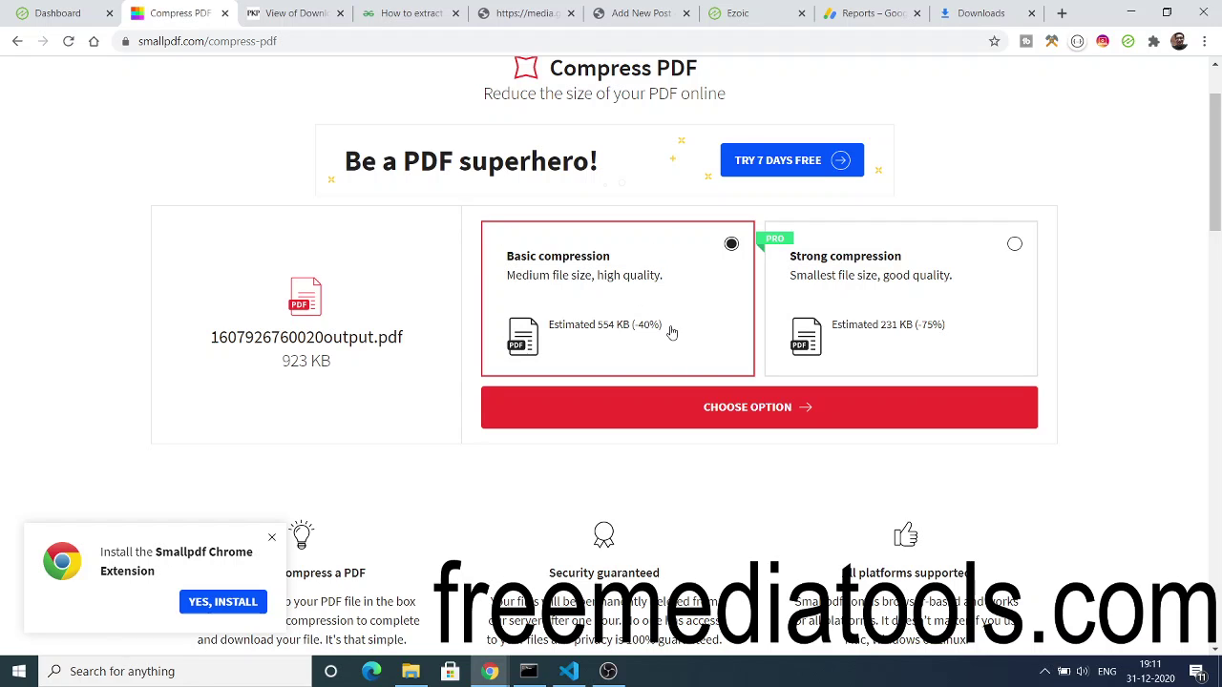
click(716, 411)
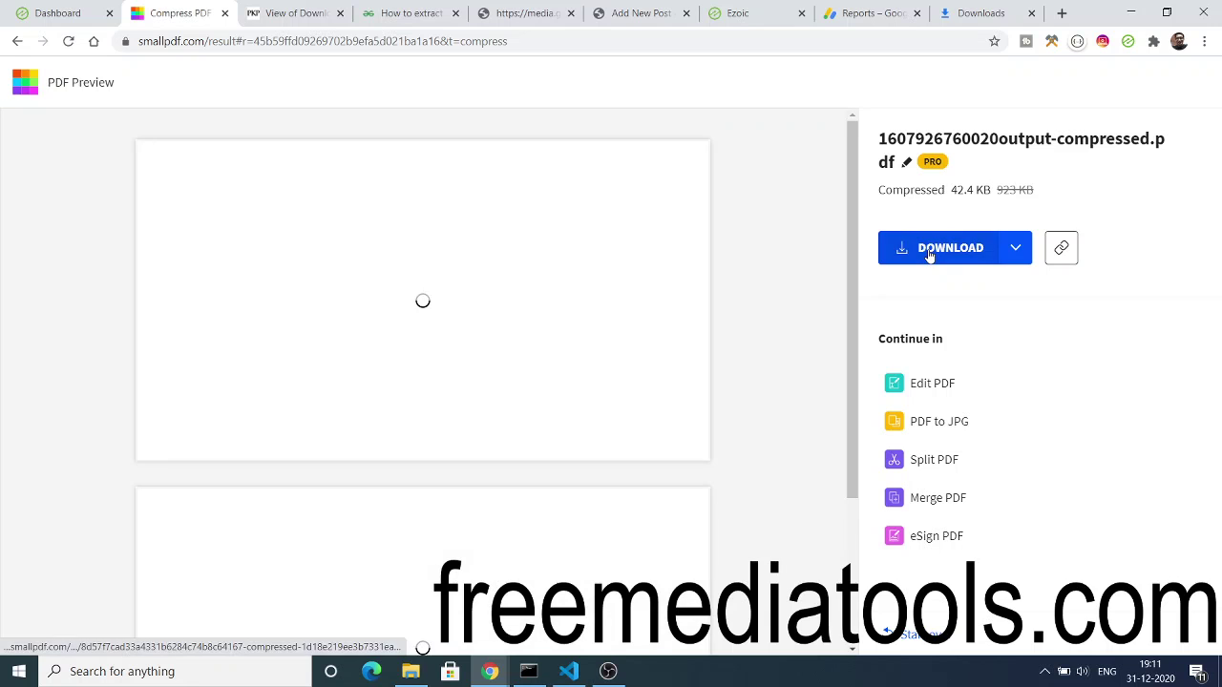
click(929, 250)
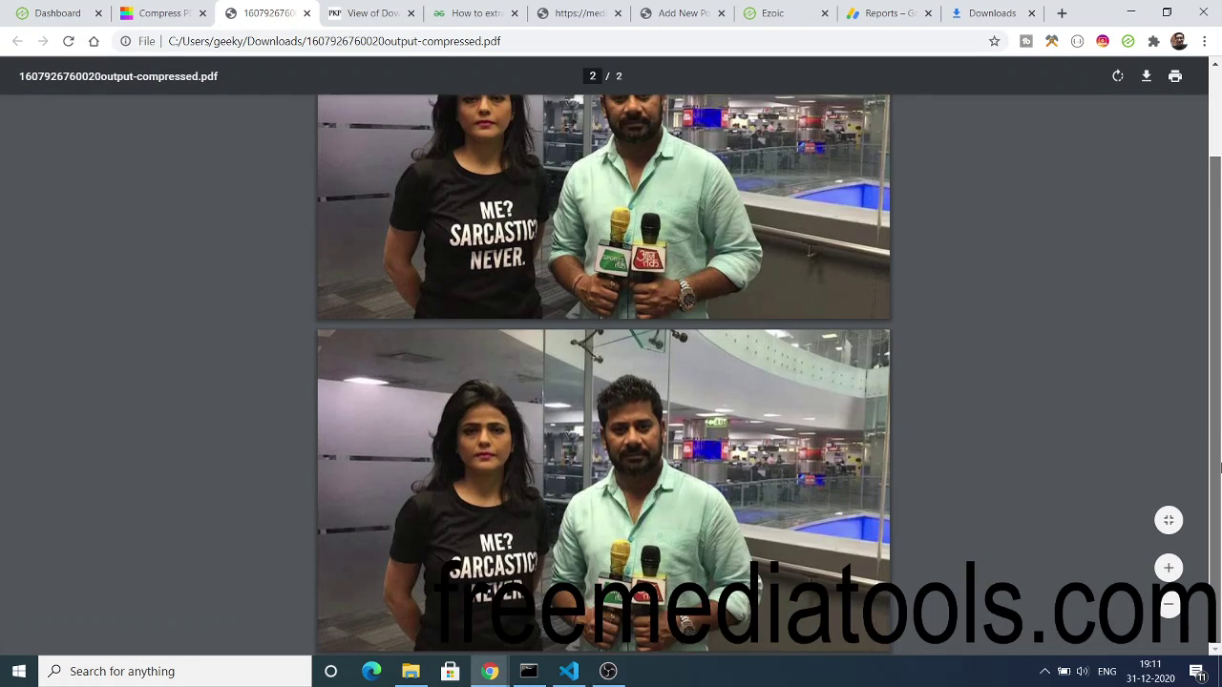
Return to the Smallpdf result tab and go back to the Compress PDF upload page.
scroll(1220, 524, up, 2)
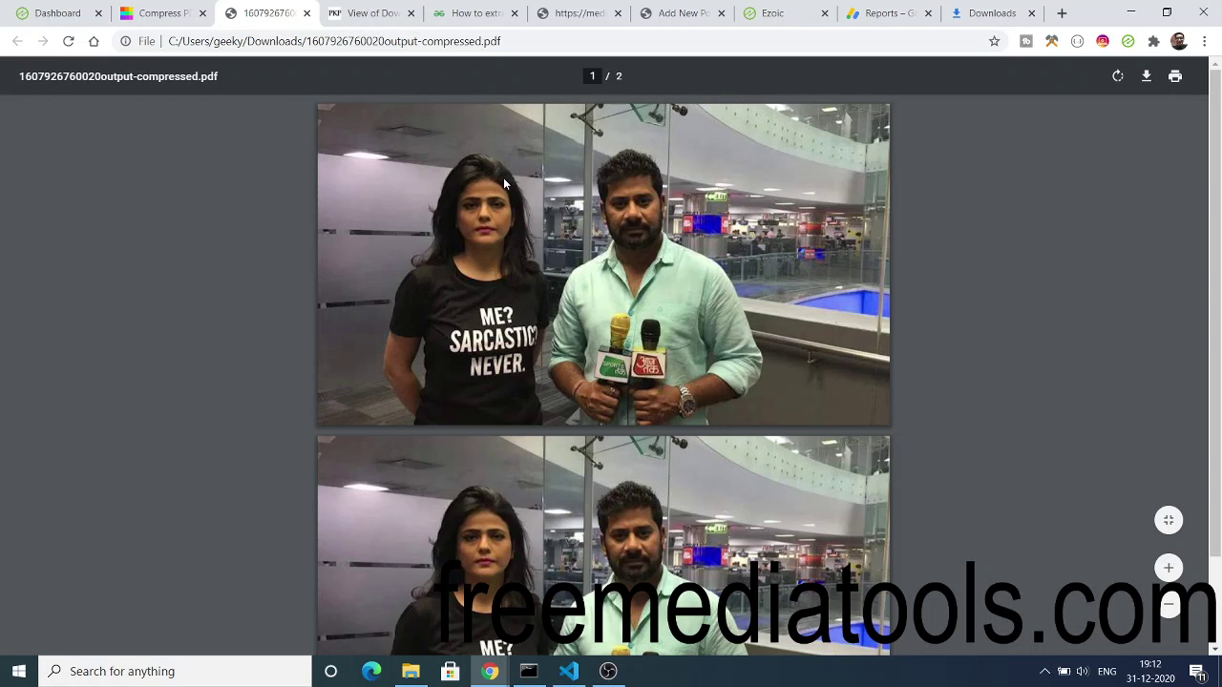
scroll(1215, 334, down, 2)
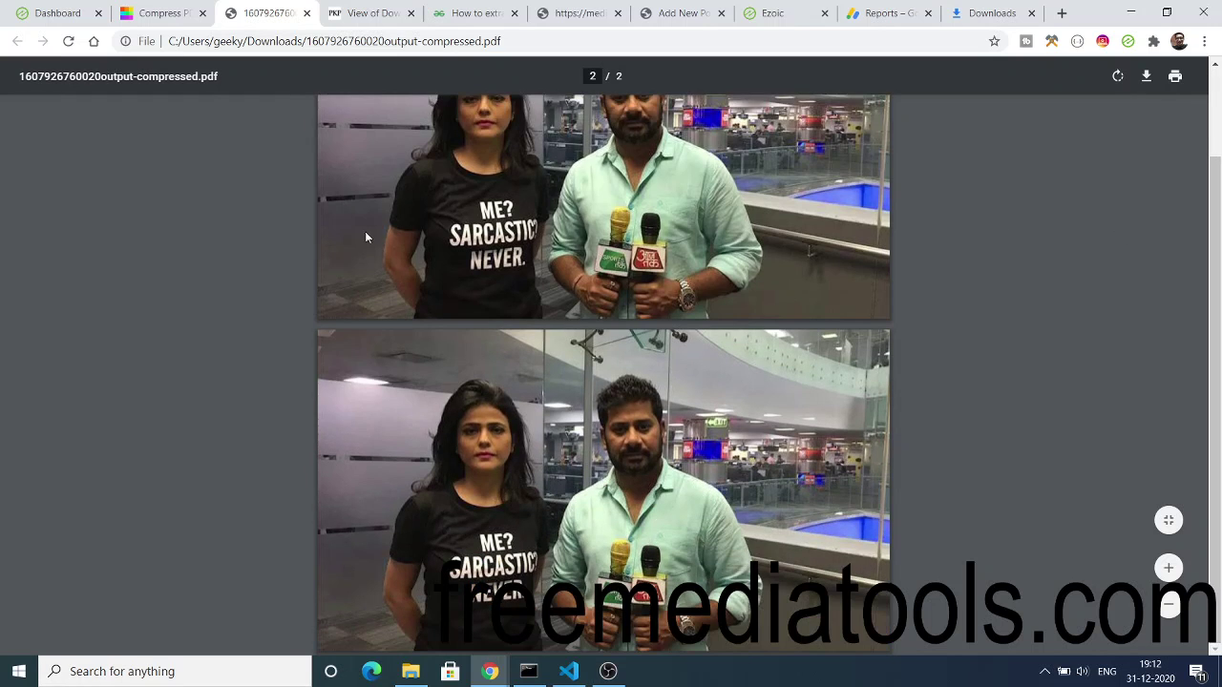
click(177, 13)
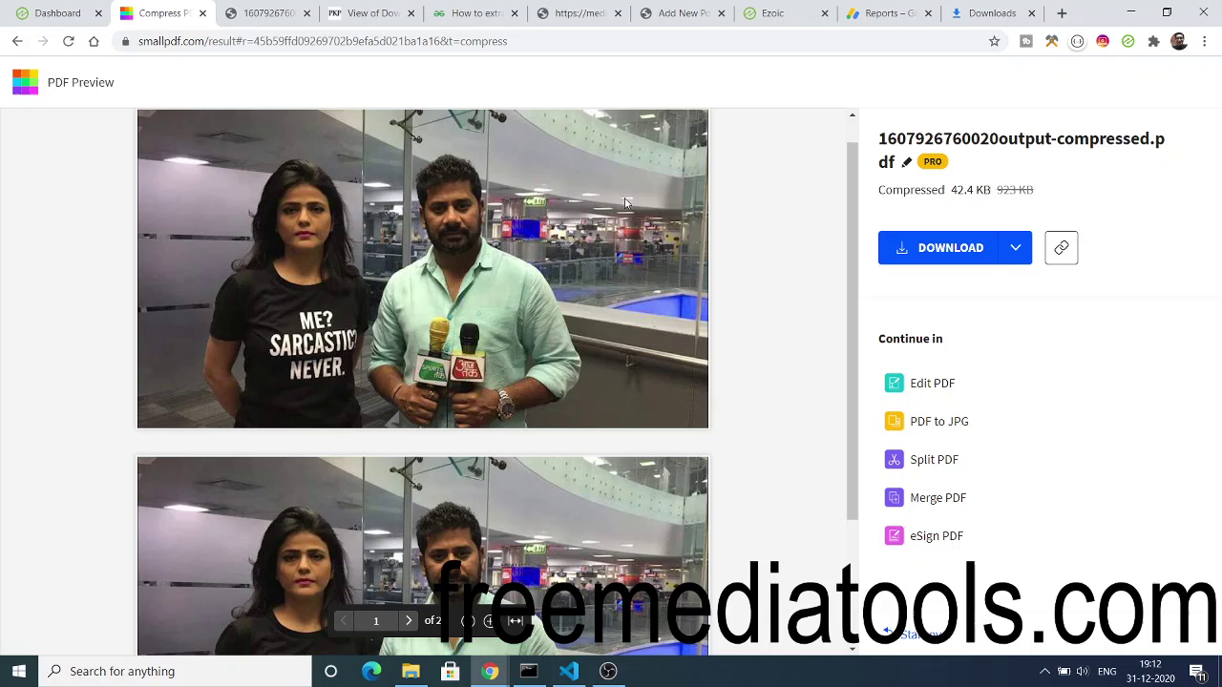
scroll(856, 229, up, 1)
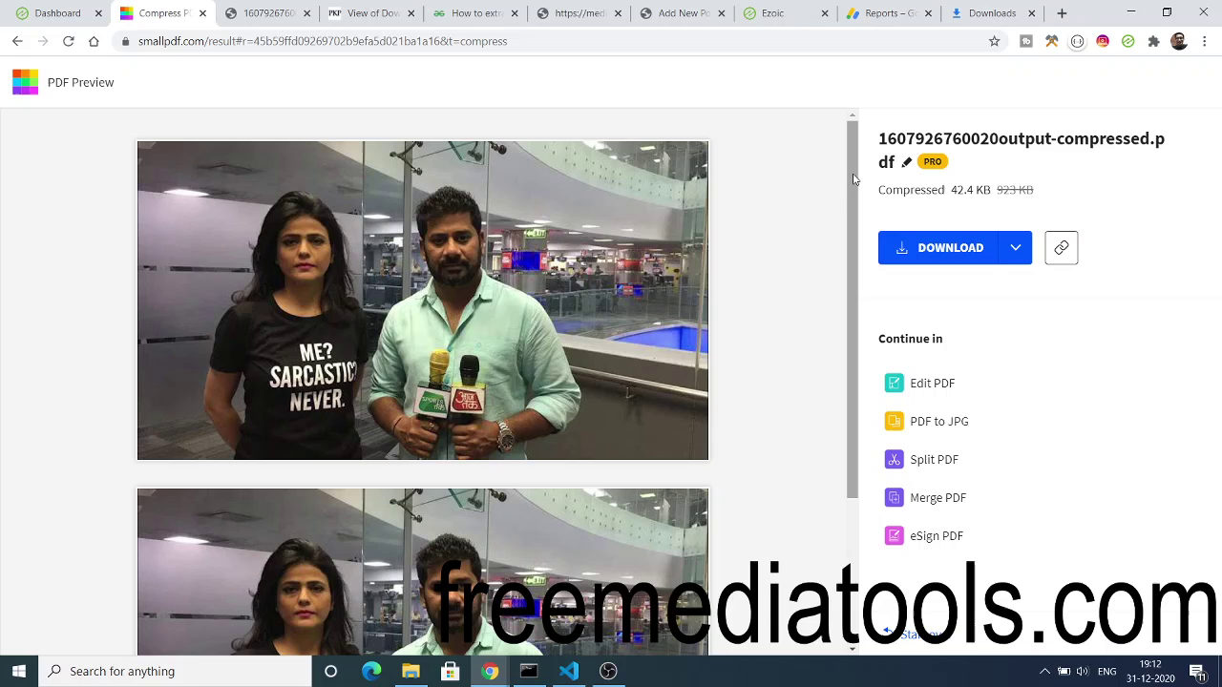
click(16, 43)
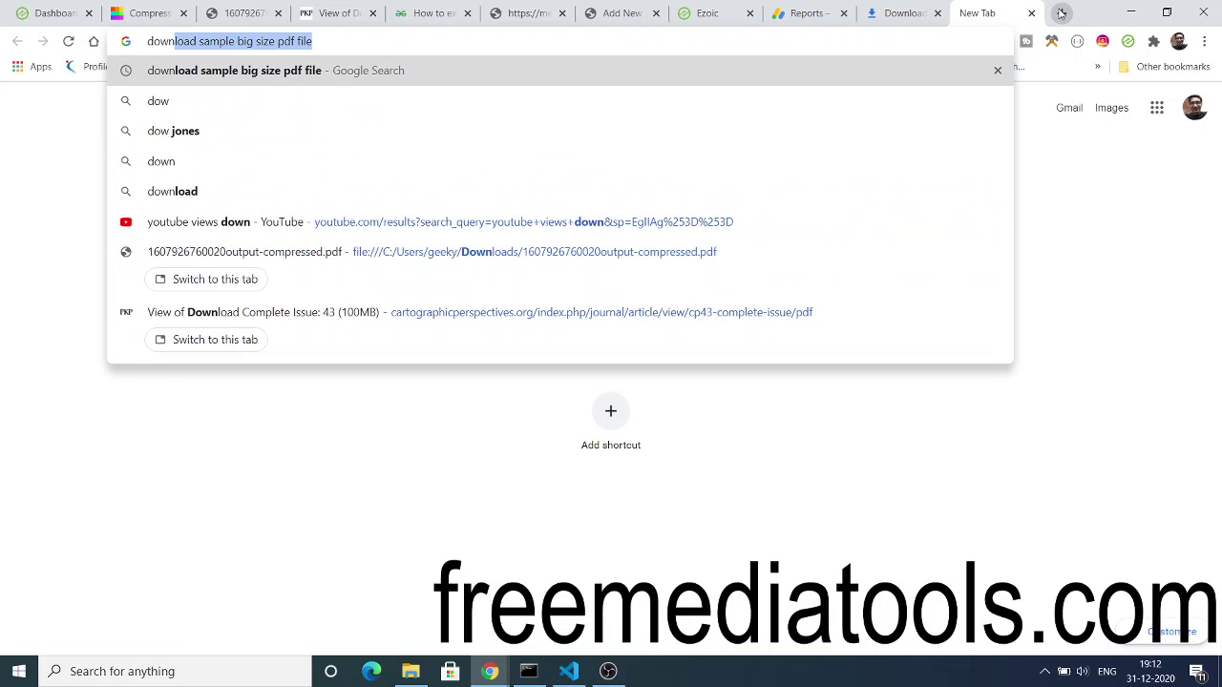
Search 'download sample large pdf file' and save the Eurofound report ef1710en.pdf.
text(nload s)
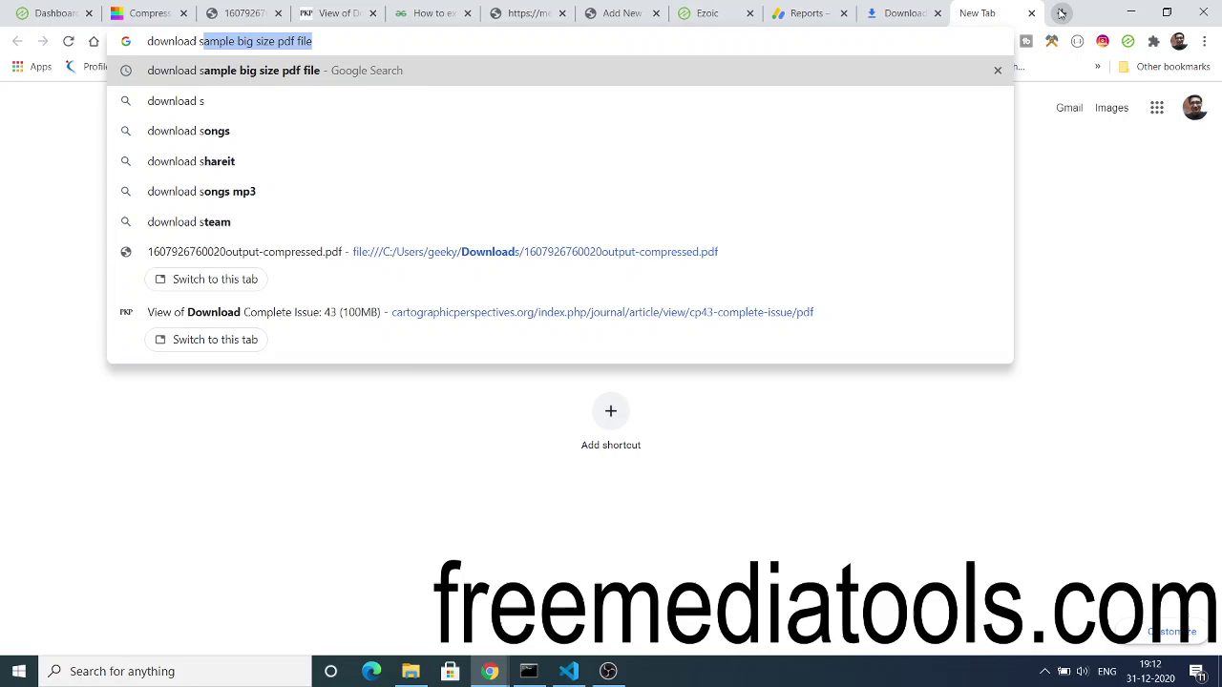
text(ample lar)
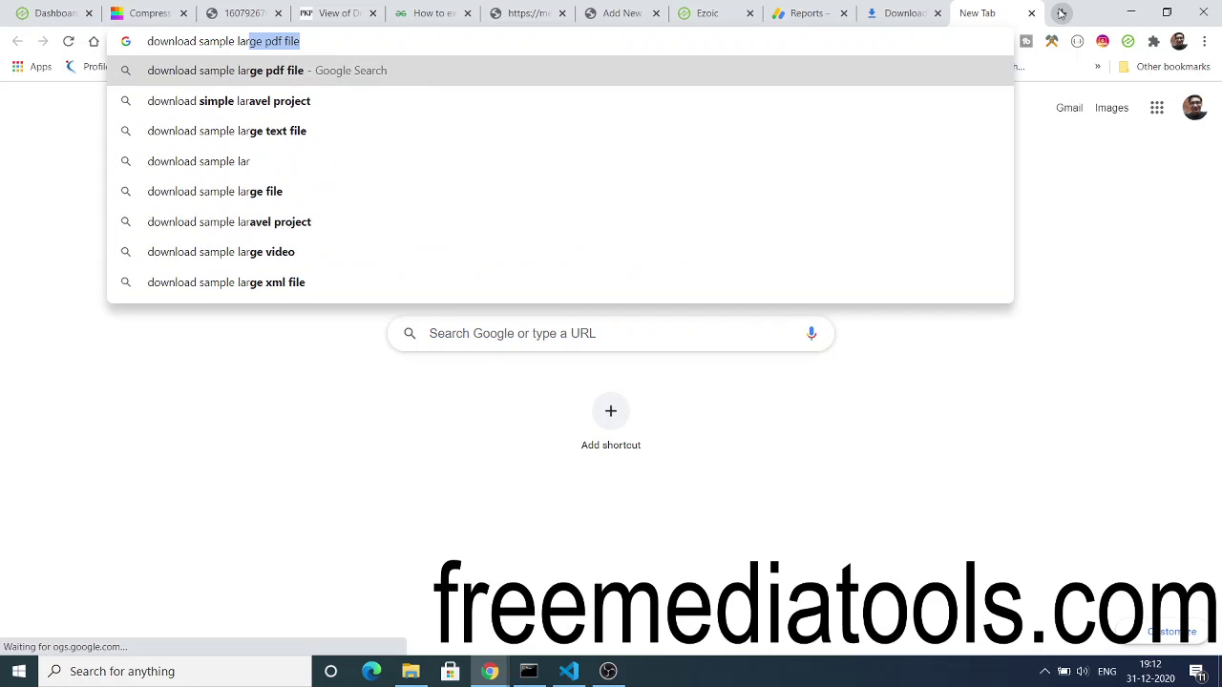
click(469, 74)
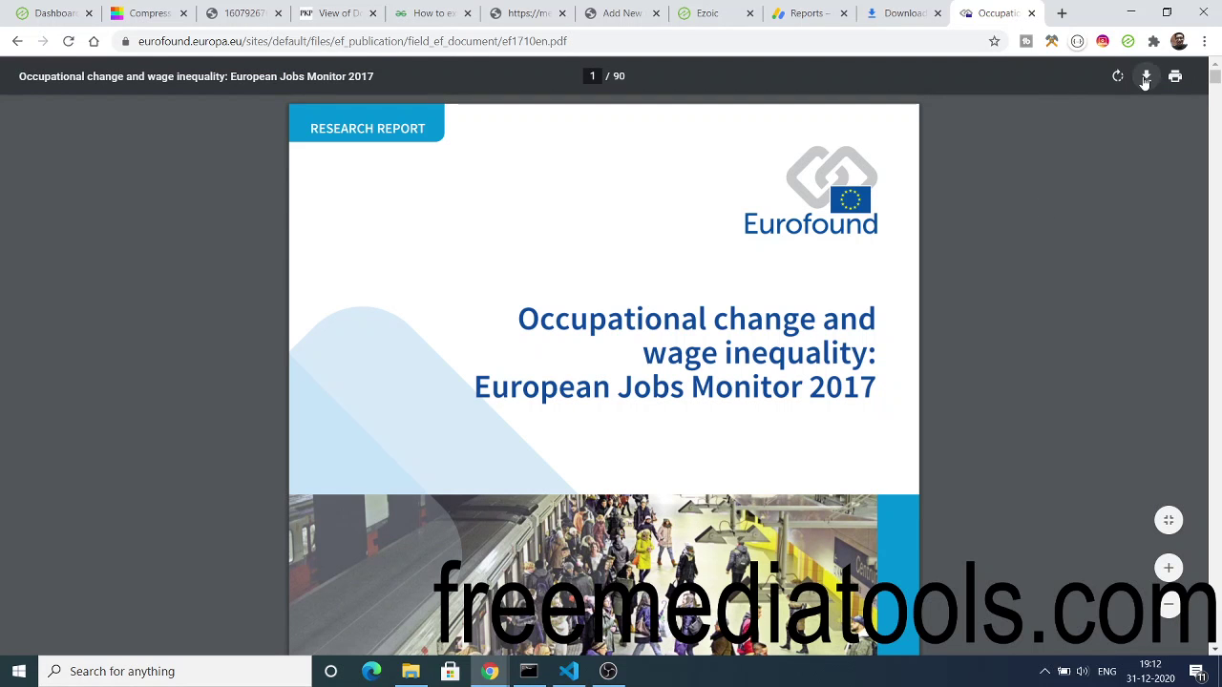
click(1146, 78)
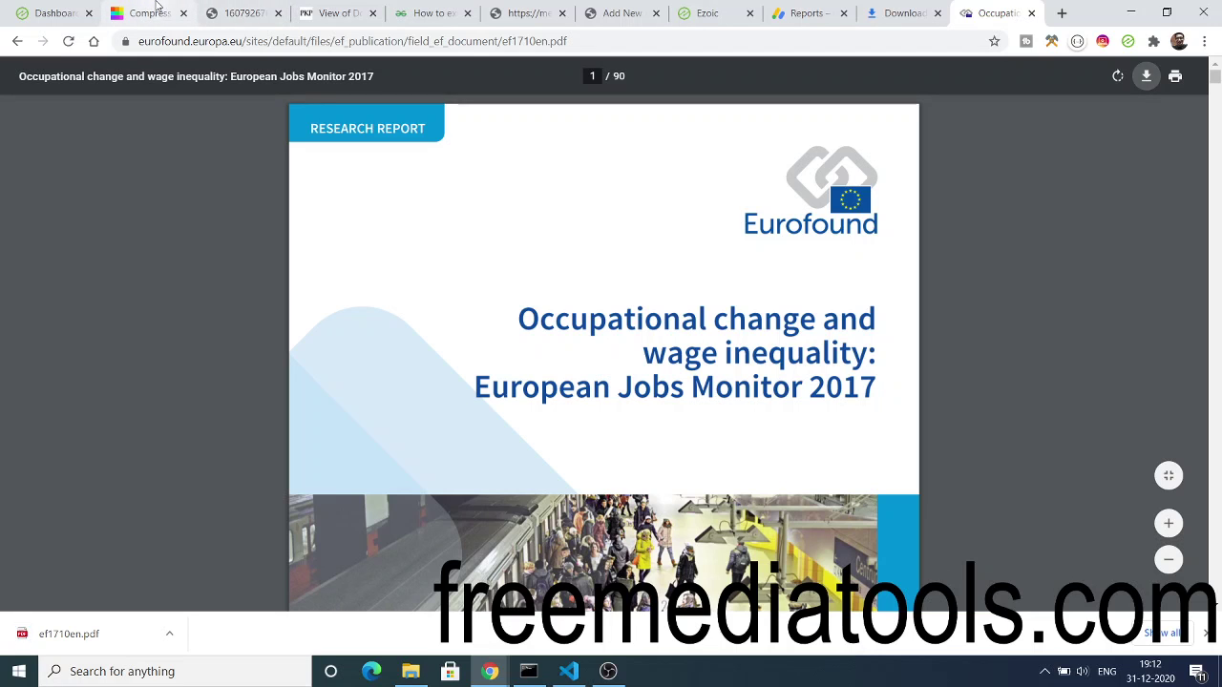
Upload ef1710en.pdf to Smallpdf and apply Basic compression, reducing it from 4.55 MB to 2.84 MB.
click(148, 14)
click(598, 358)
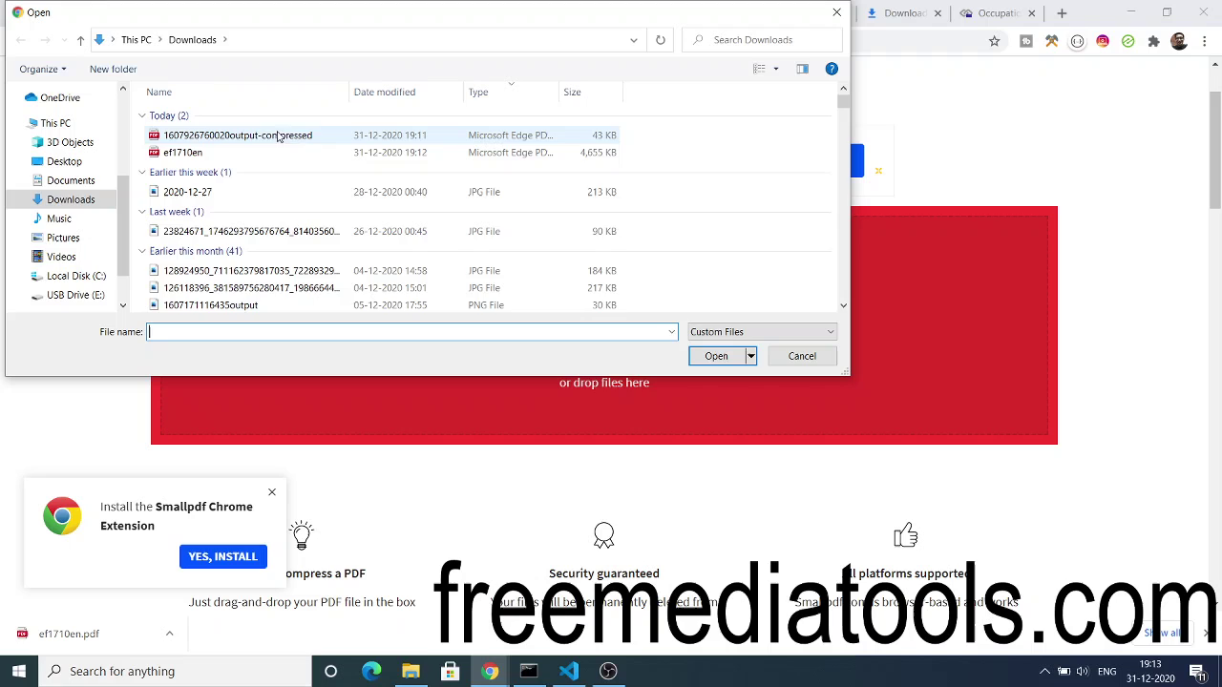
mouse_move(334, 139)
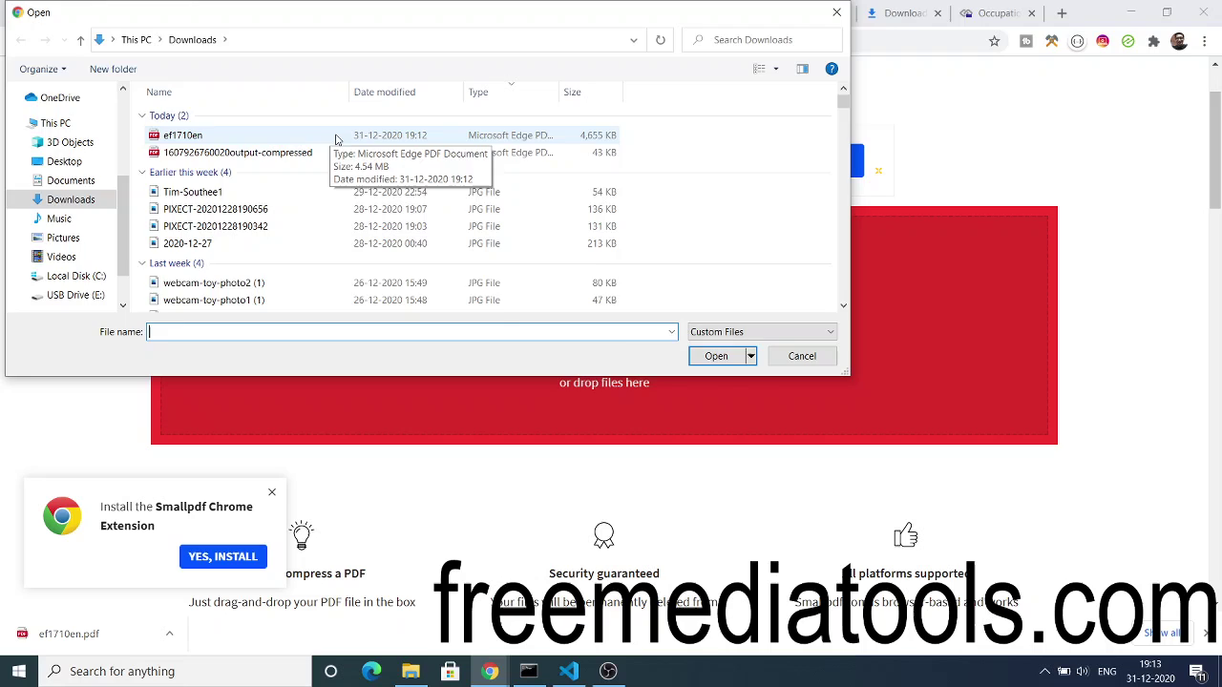
double_click(336, 139)
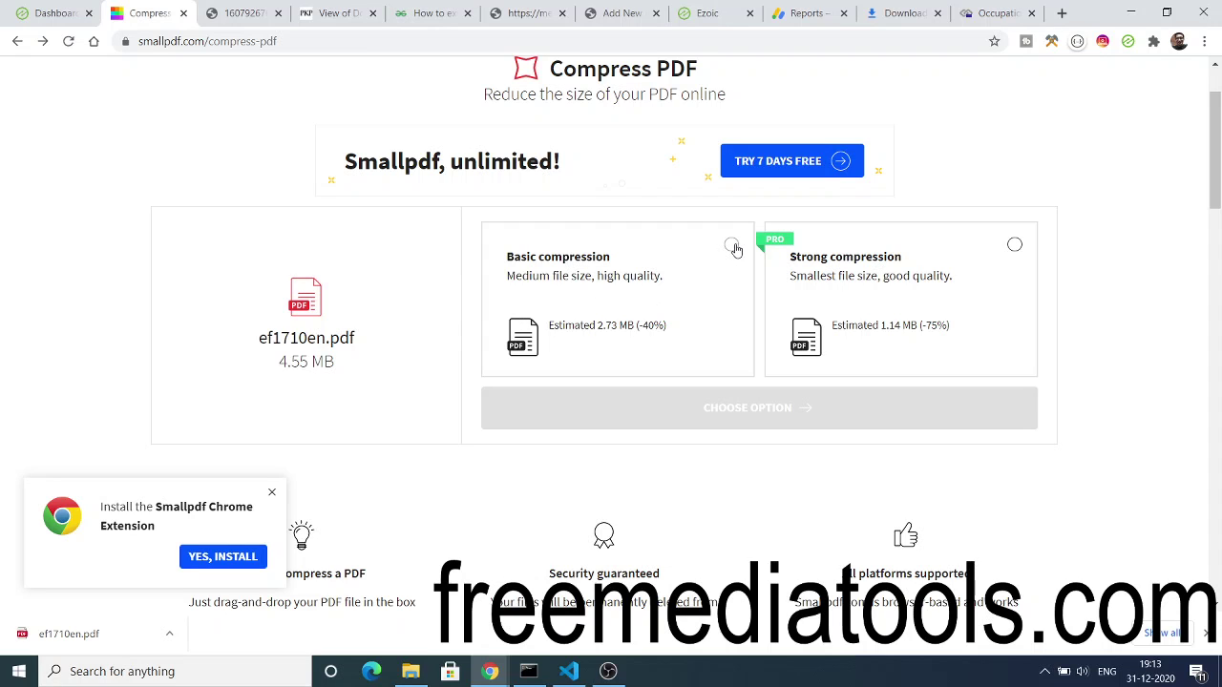
click(732, 249)
click(749, 410)
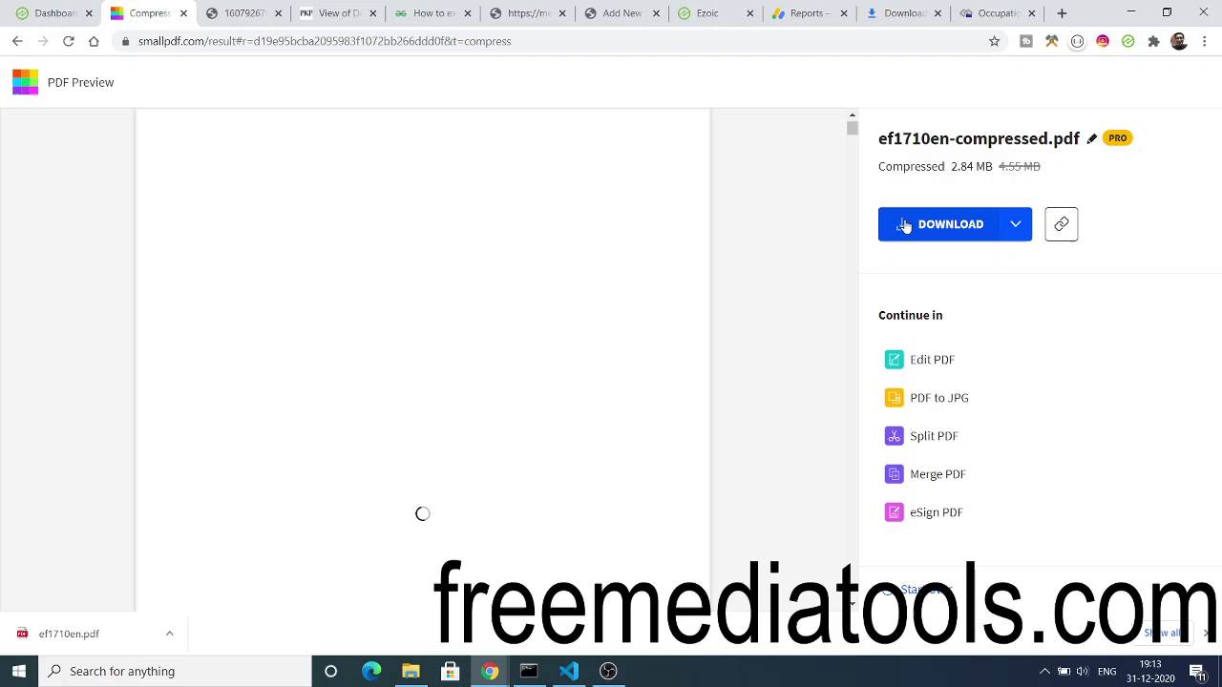
Download ef1710en-compressed.pdf and scroll through it to page 90 of 90.
click(906, 225)
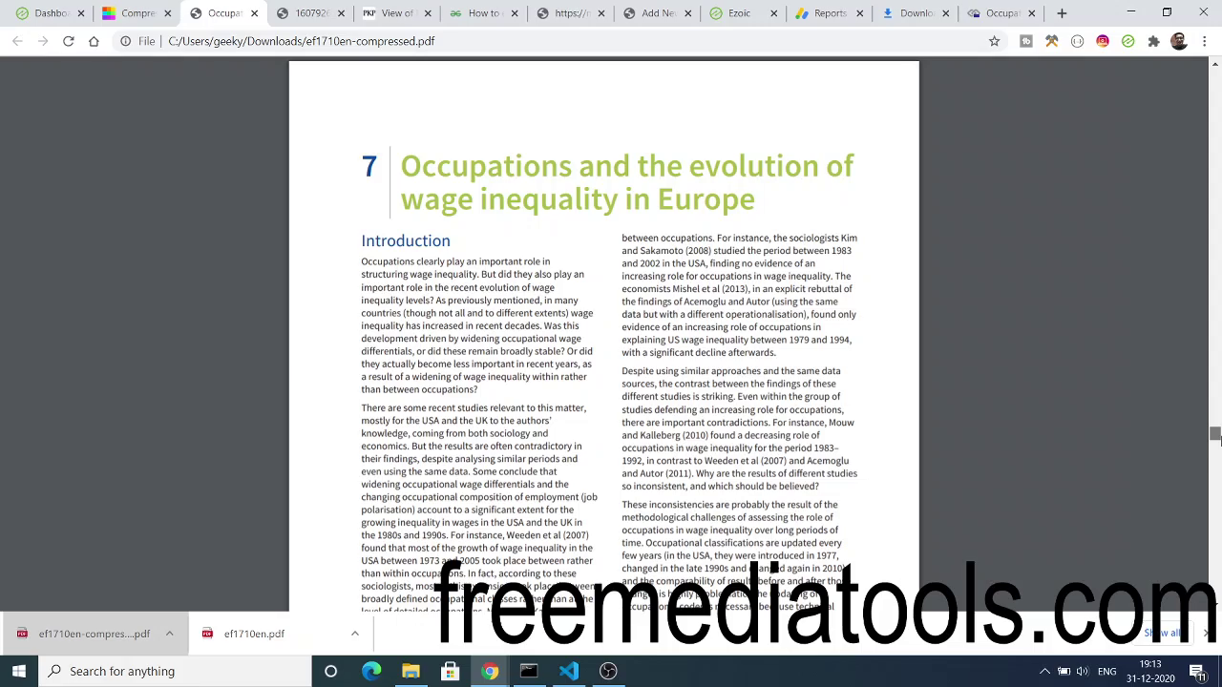
drag(1216, 436, 1217, 608)
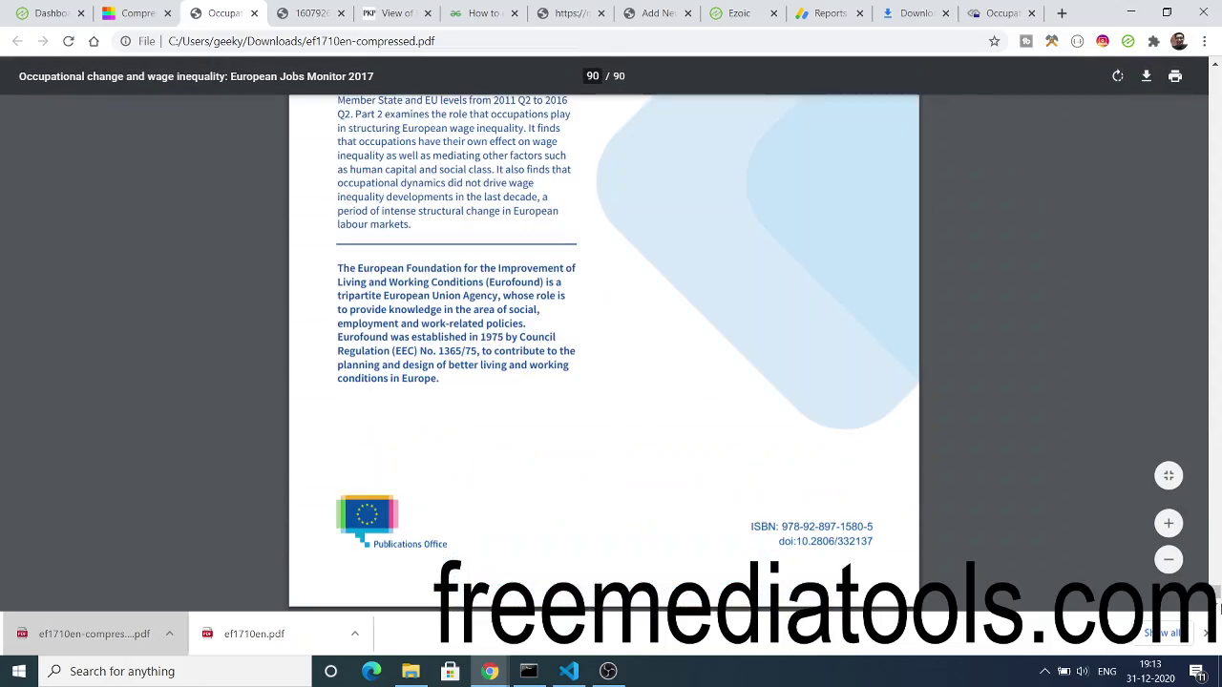
Cycle through the open tabs, ending on the GeeksforGeeks article.
click(108, 7)
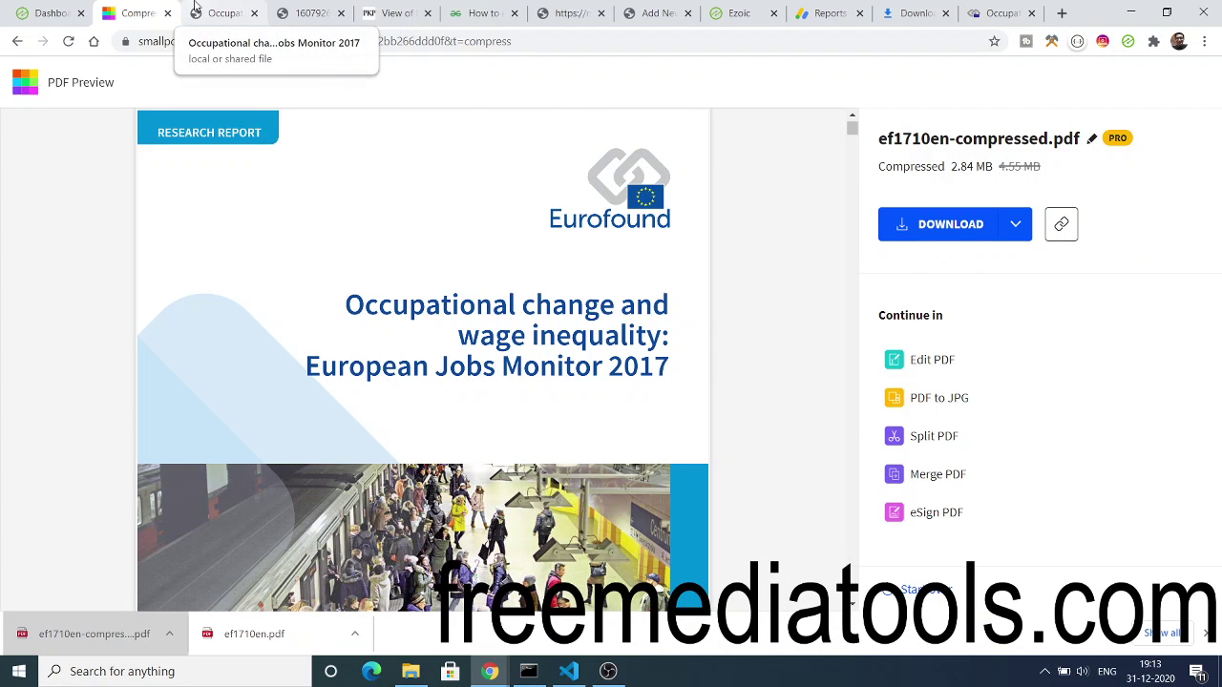
click(195, 6)
click(310, 7)
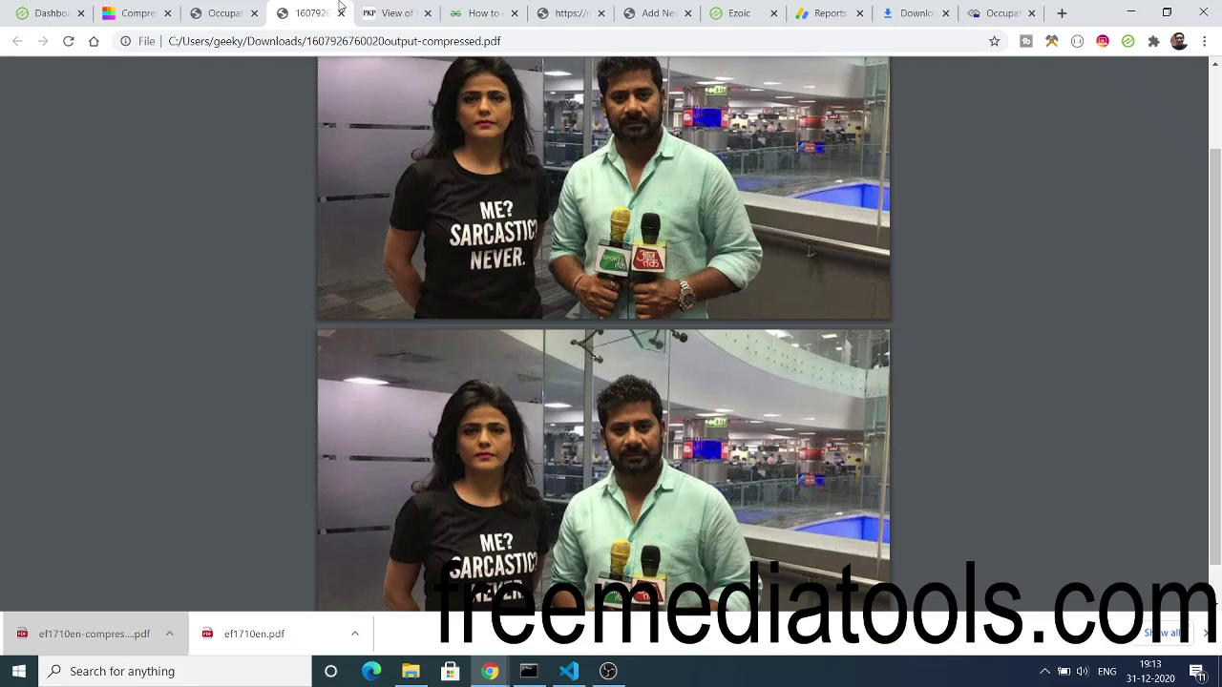
click(374, 6)
click(456, 9)
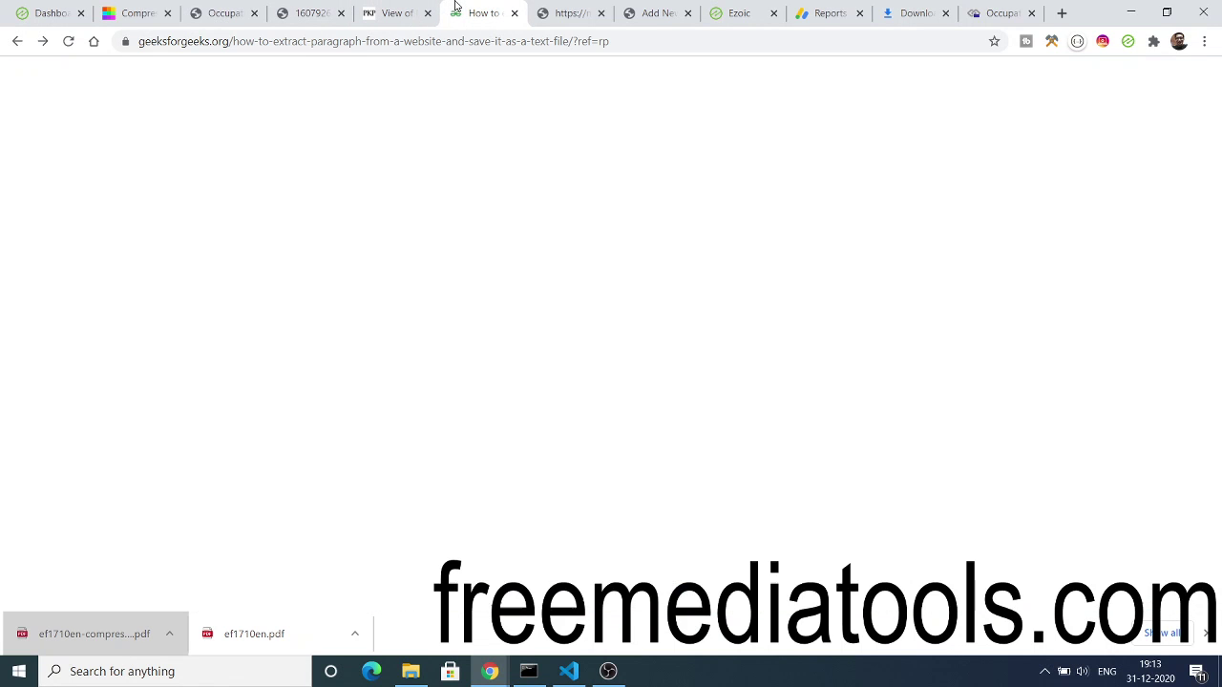
Go to freemediatools.com and scroll down to its official Facebook group section.
click(467, 48)
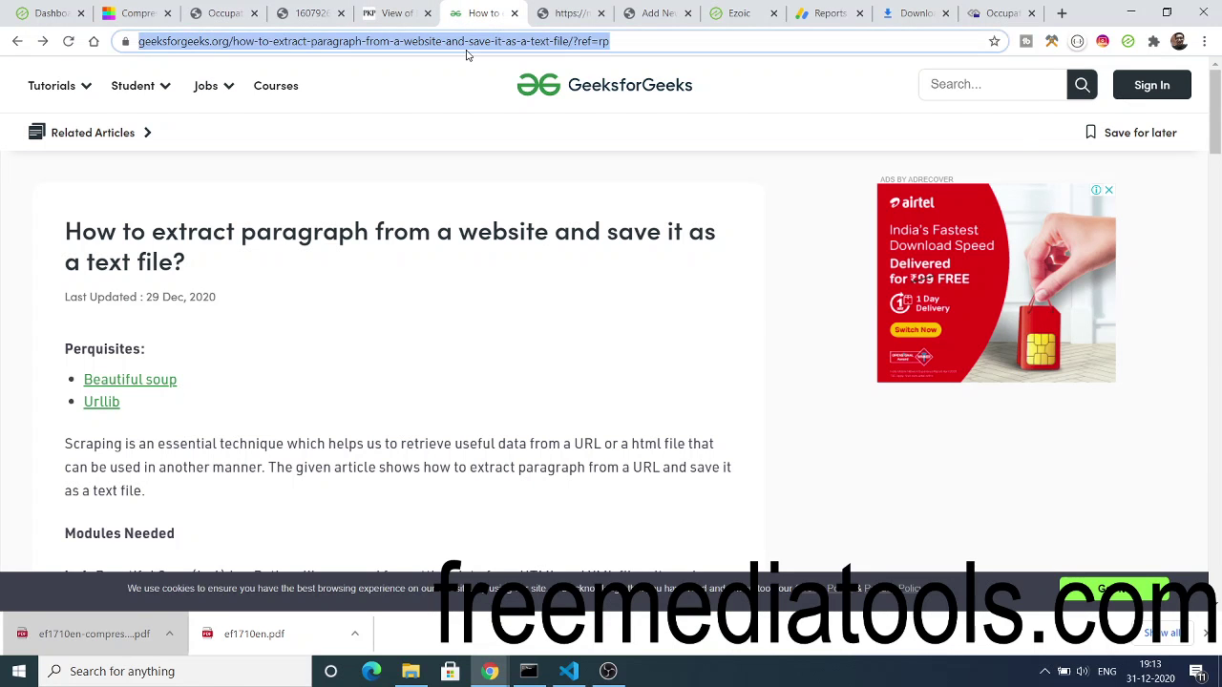
text(fre)
click(413, 80)
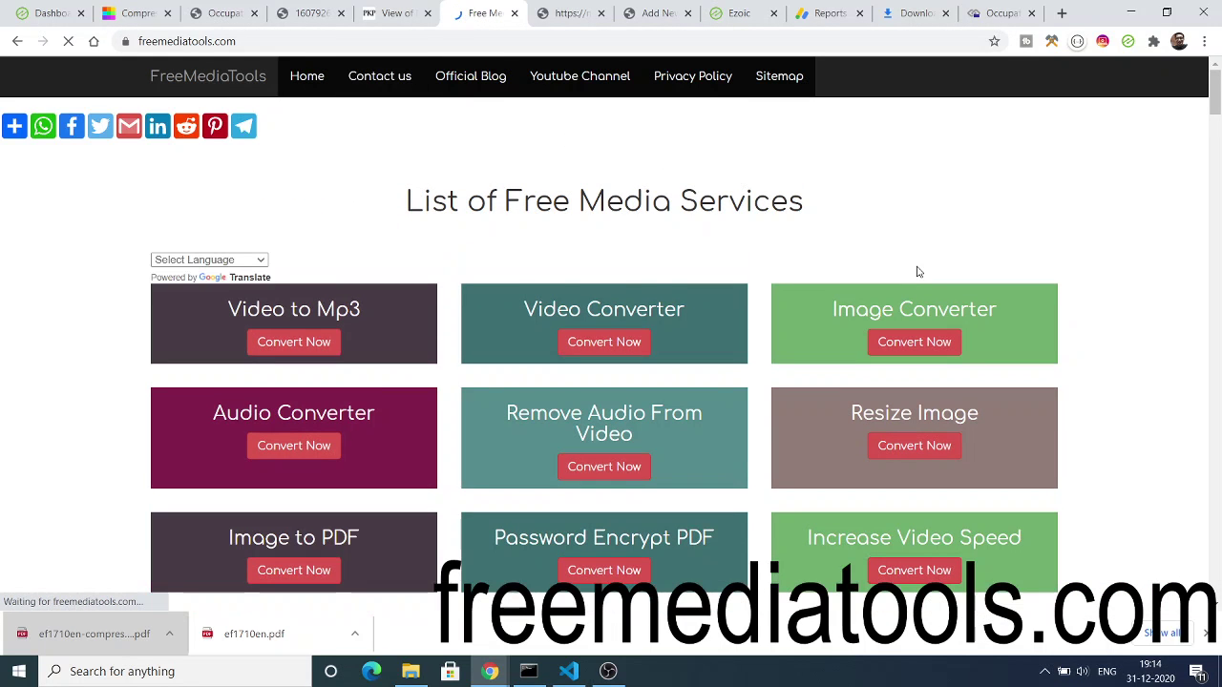
mouse_move(1216, 96)
mouse_down()
mouse_move(1219, 228)
mouse_move(1216, 109)
mouse_up()
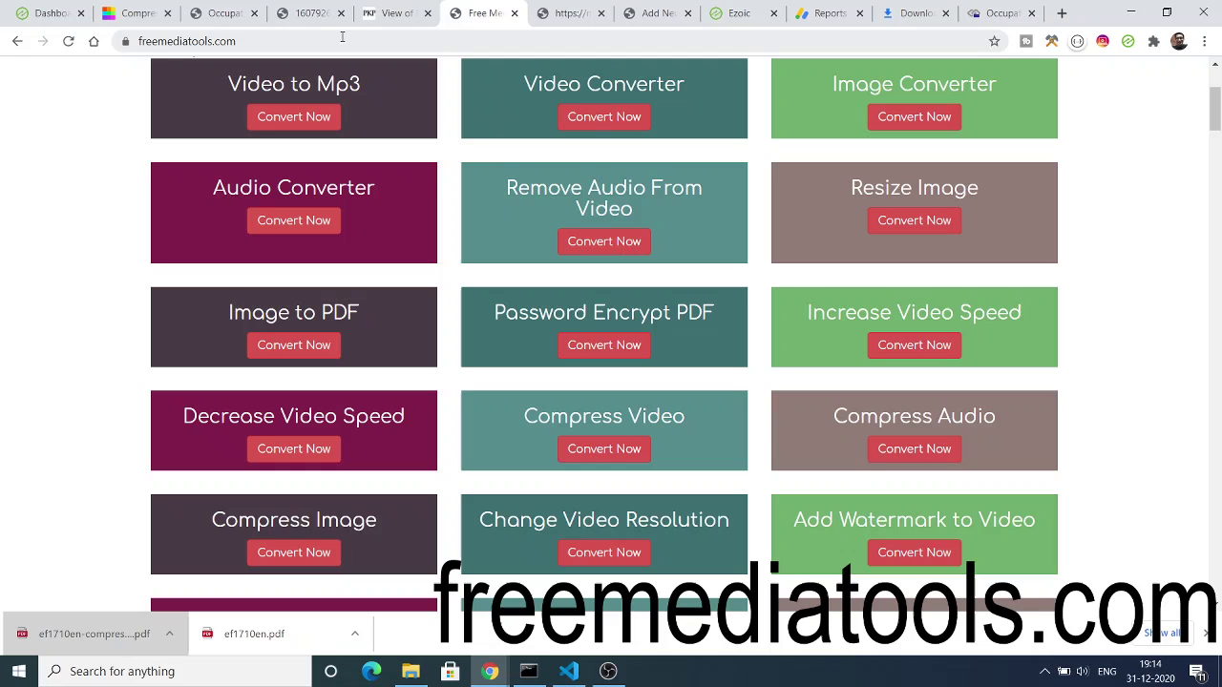
drag(1216, 109, 1216, 89)
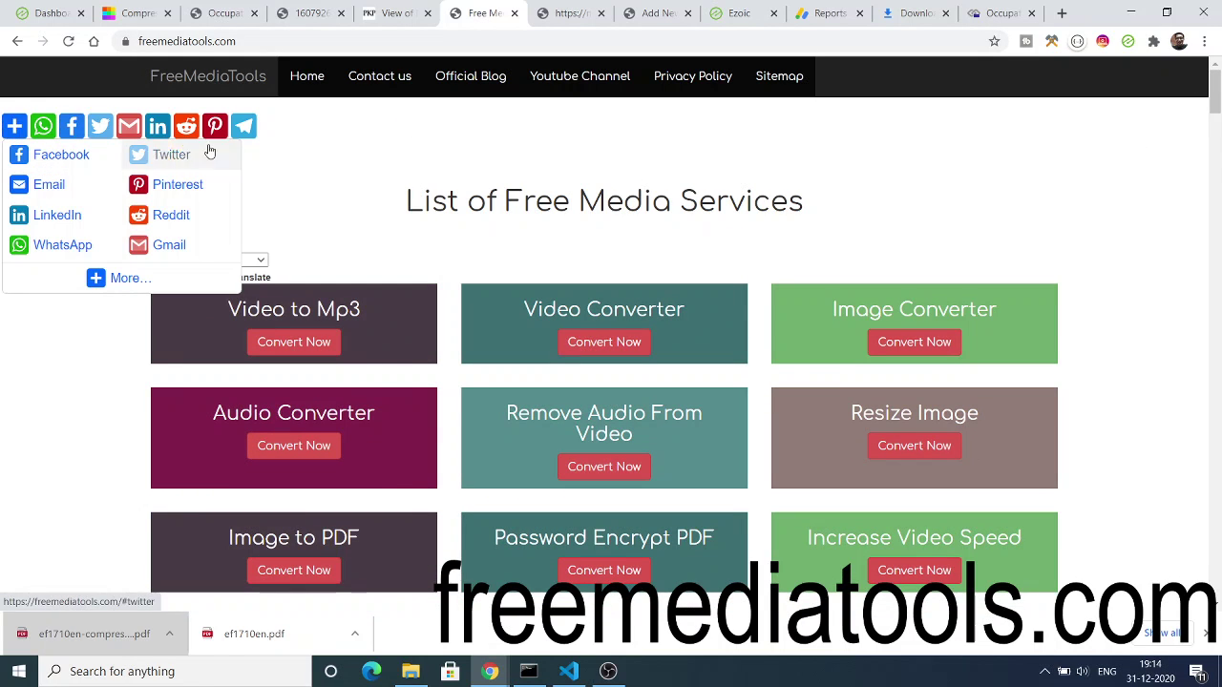
drag(1217, 95, 1218, 479)
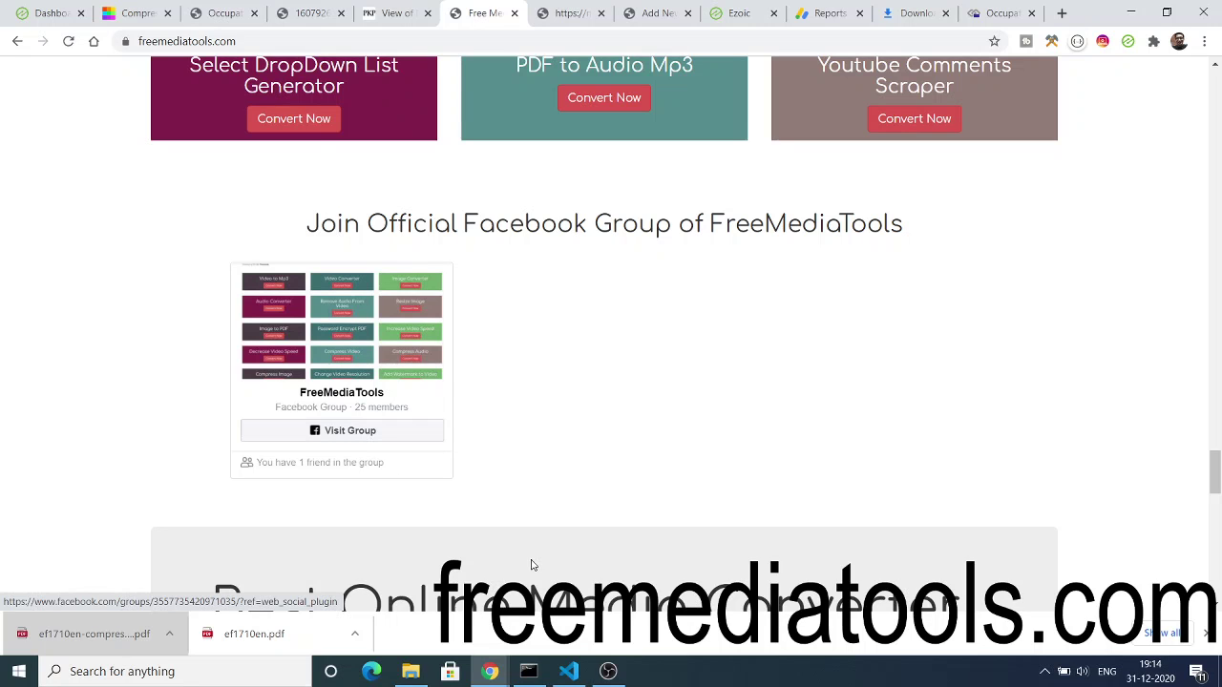
click(609, 671)
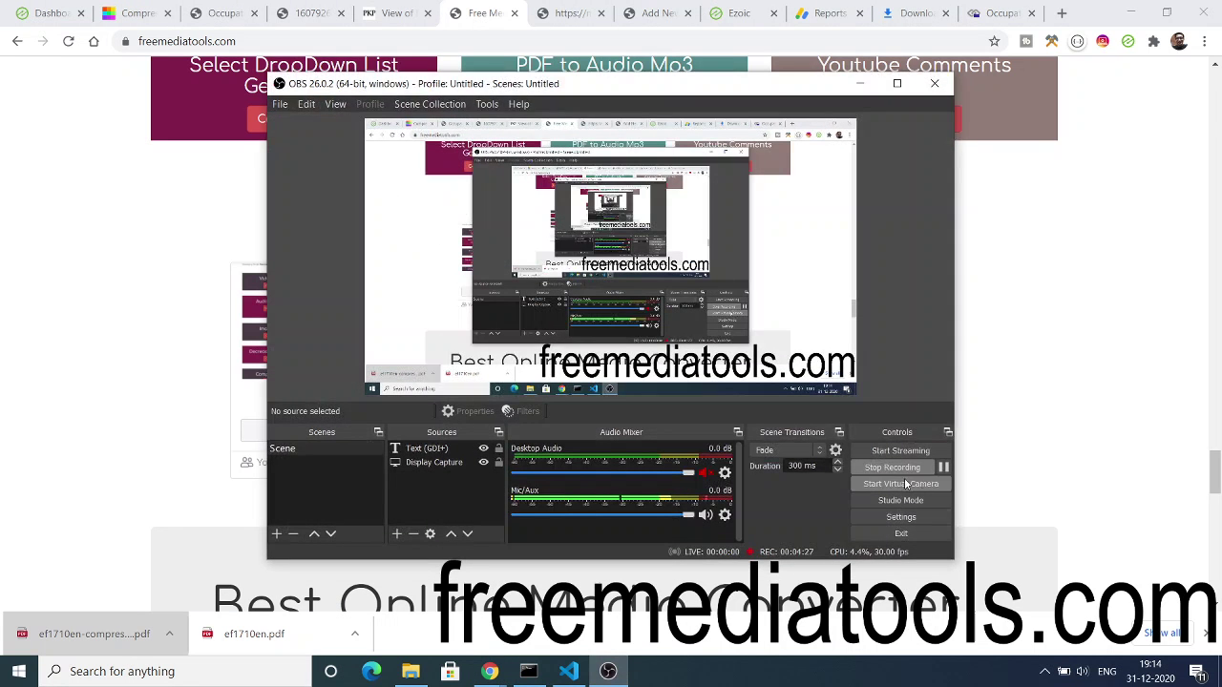